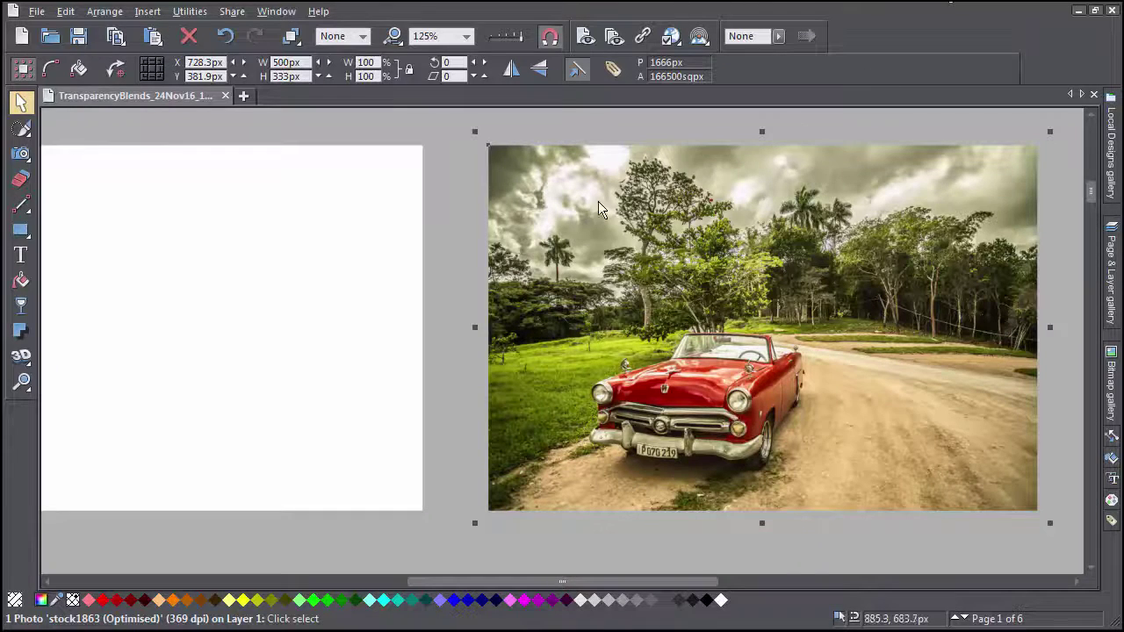
# Move the blank white rectangle onto the car photo so it covers it completely.
pyautogui.click(370, 254)
pyautogui.moveTo(281, 281); pyautogui.dragTo(899, 284)
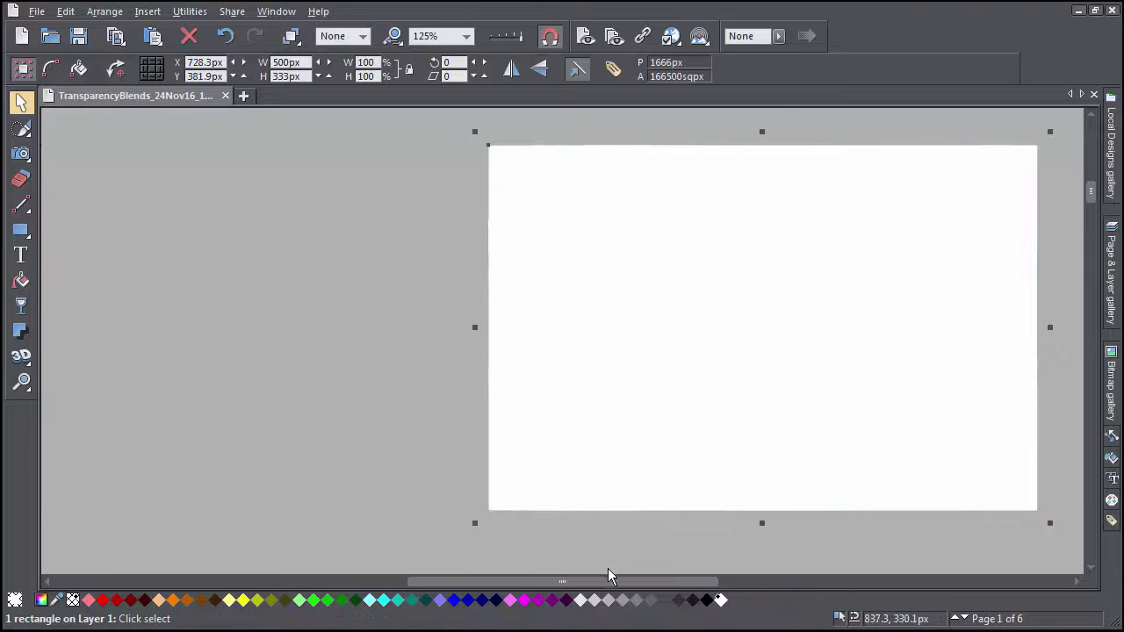
pyautogui.moveTo(612, 577); pyautogui.dragTo(666, 595)
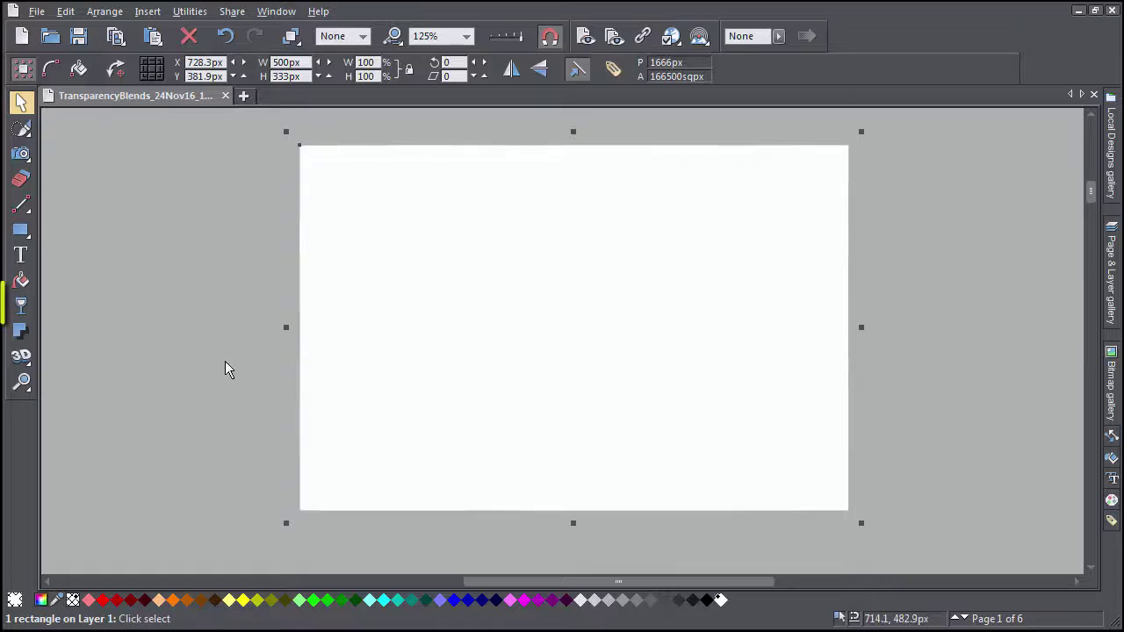
# Make the rectangle 71% transparent and tint it warm sepia with palette colours.
pyautogui.click(22, 307)
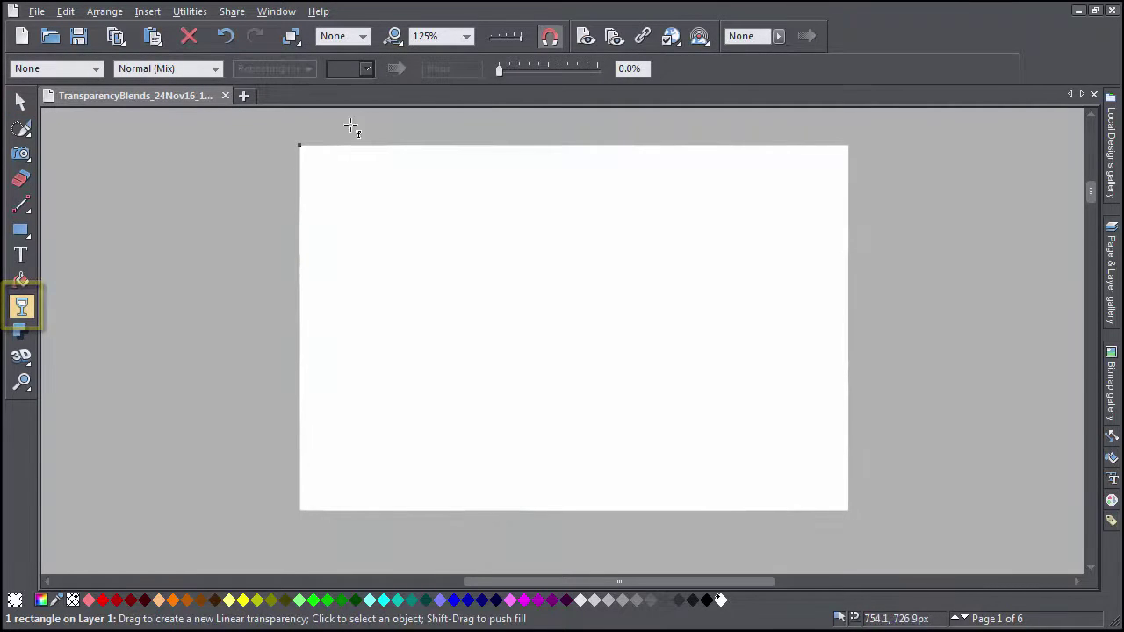
pyautogui.moveTo(503, 72); pyautogui.dragTo(552, 85)
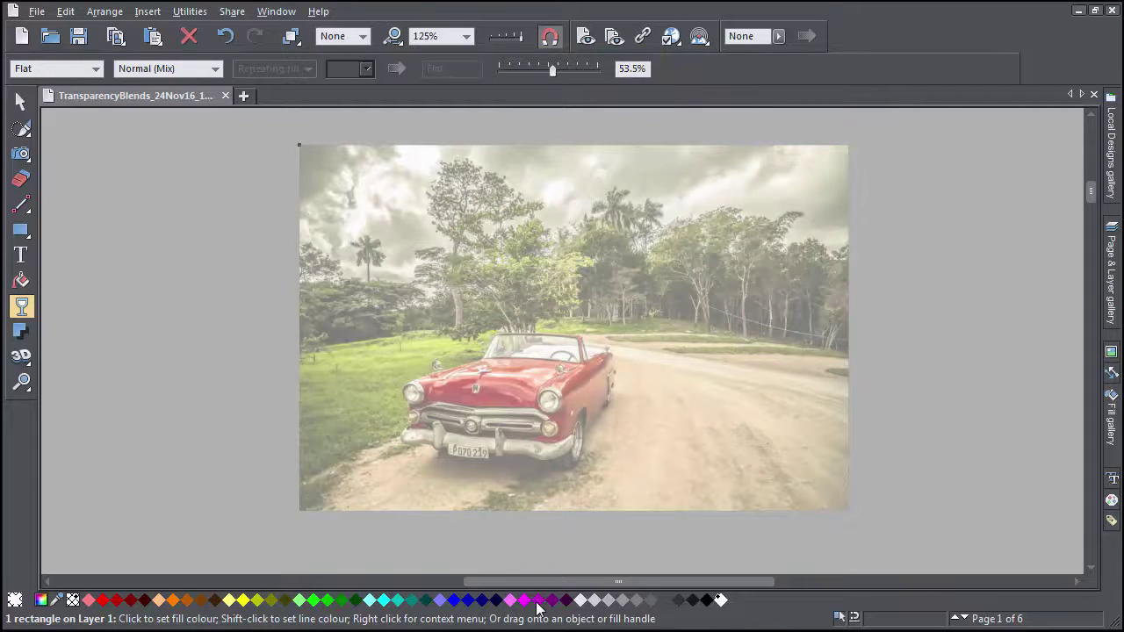
pyautogui.moveTo(537, 603); pyautogui.dragTo(586, 417)
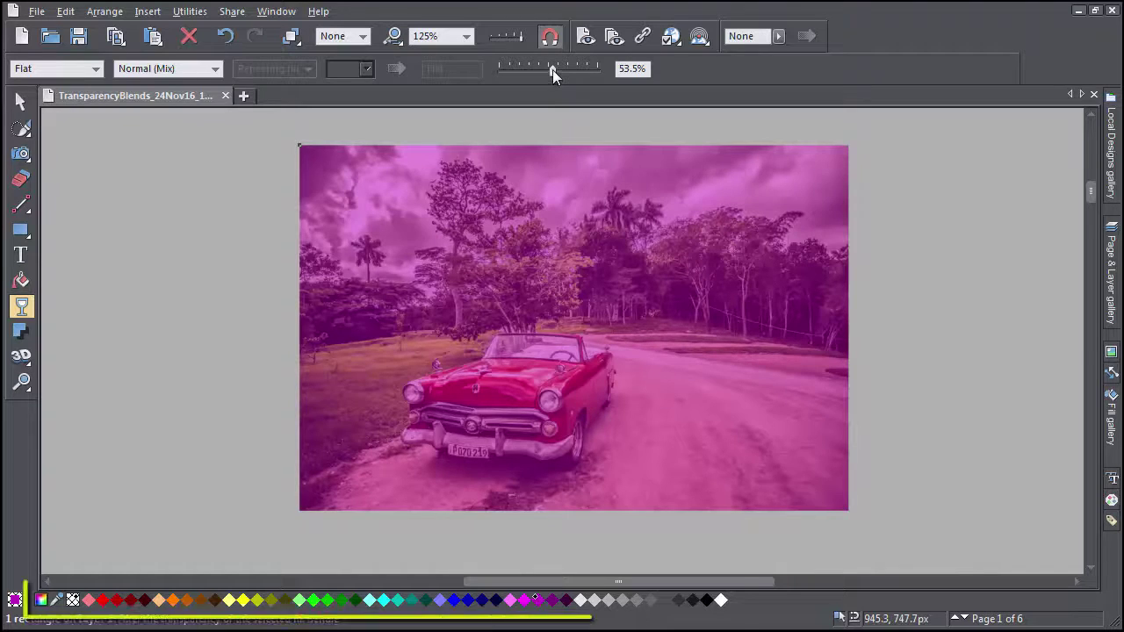
pyautogui.moveTo(552, 70); pyautogui.dragTo(569, 70)
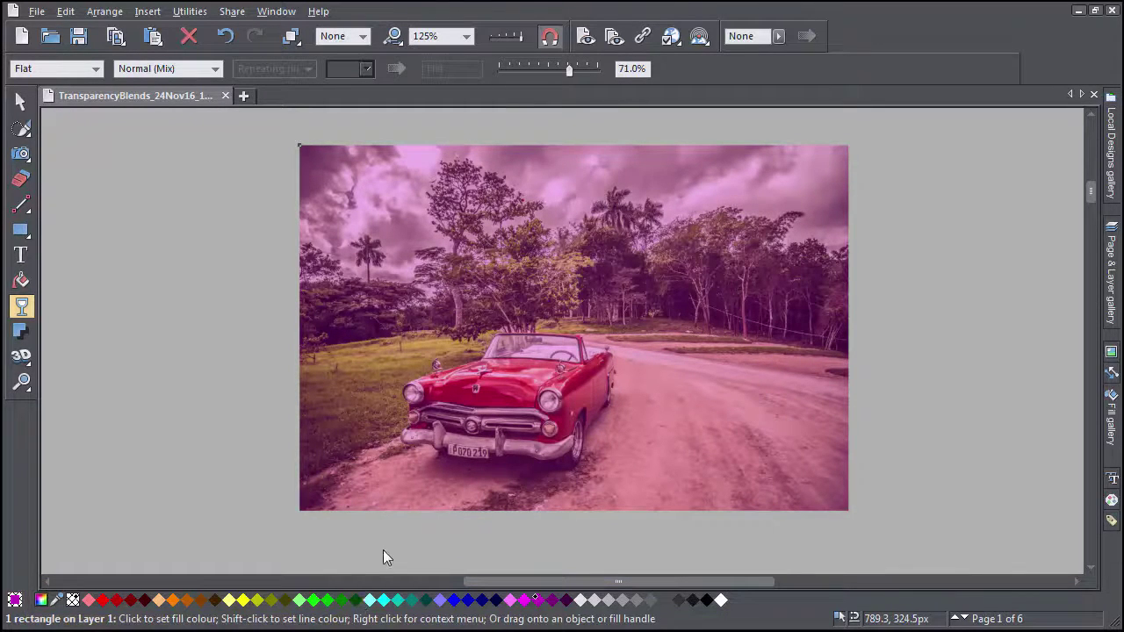
pyautogui.moveTo(383, 550); pyautogui.dragTo(415, 466)
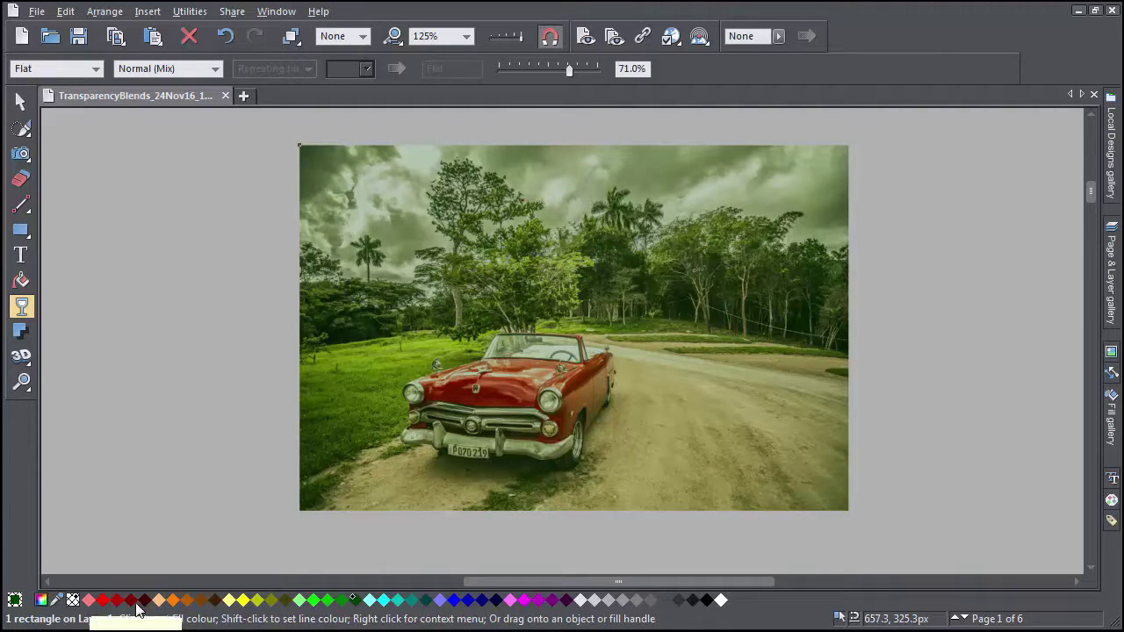
pyautogui.moveTo(200, 550); pyautogui.dragTo(398, 397)
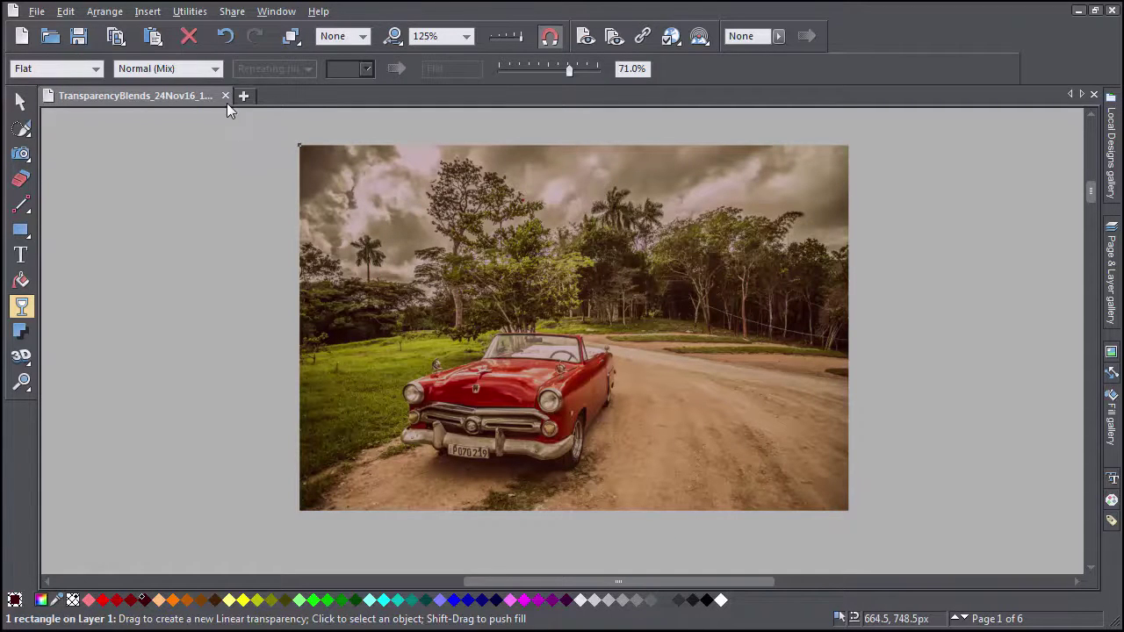
# Open the transparency type dropdown currently showing Normal (Mix).
pyautogui.click(216, 71)
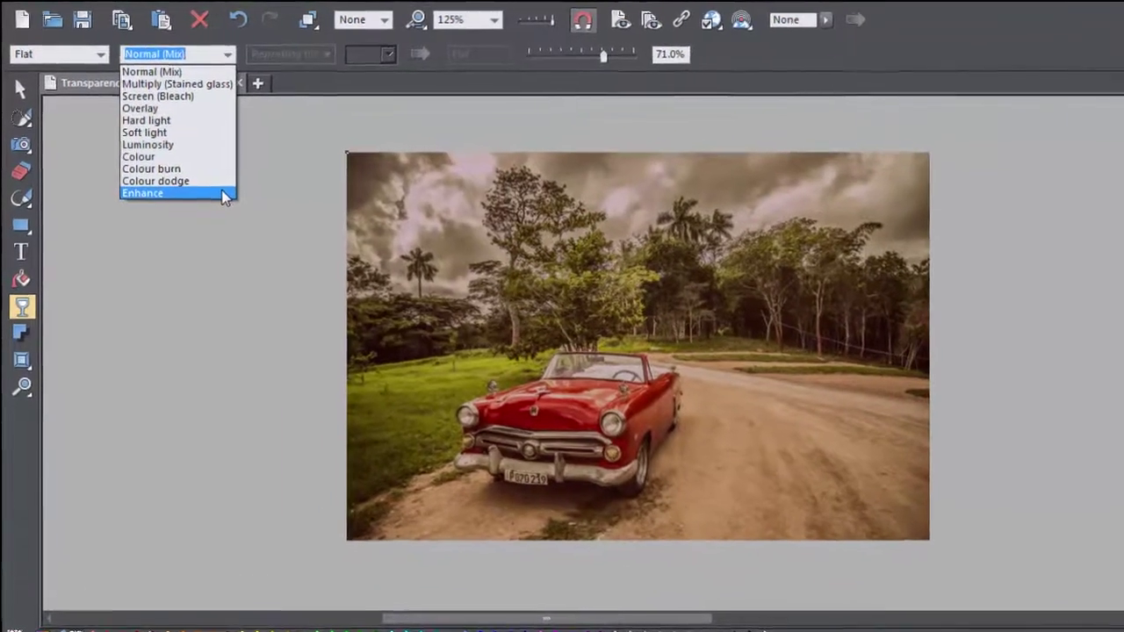
# Apply the Enhance blend mode, then change photo settings from 53 to 4 and from -100 to 100.
pyautogui.click(220, 193)
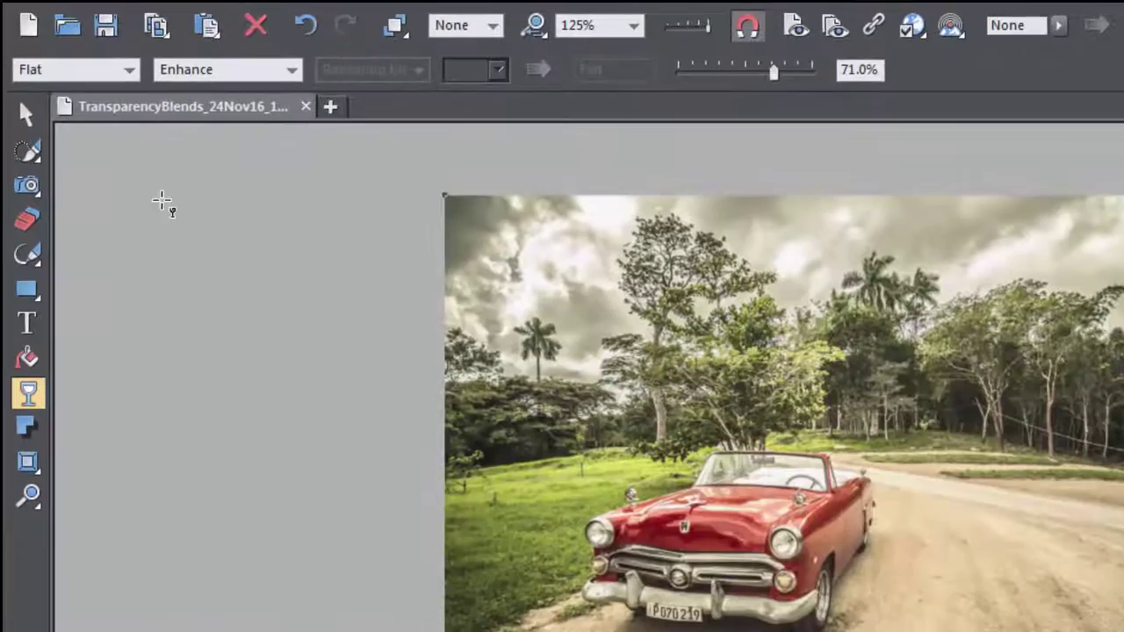
pyautogui.click(23, 188)
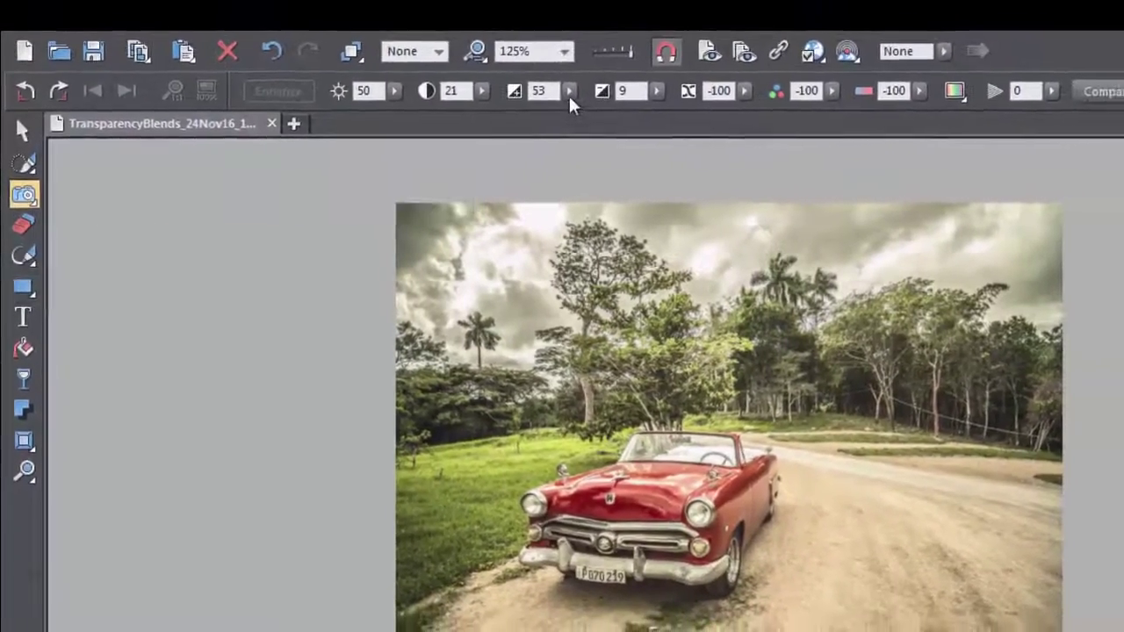
pyautogui.moveTo(570, 91); pyautogui.dragTo(478, 140)
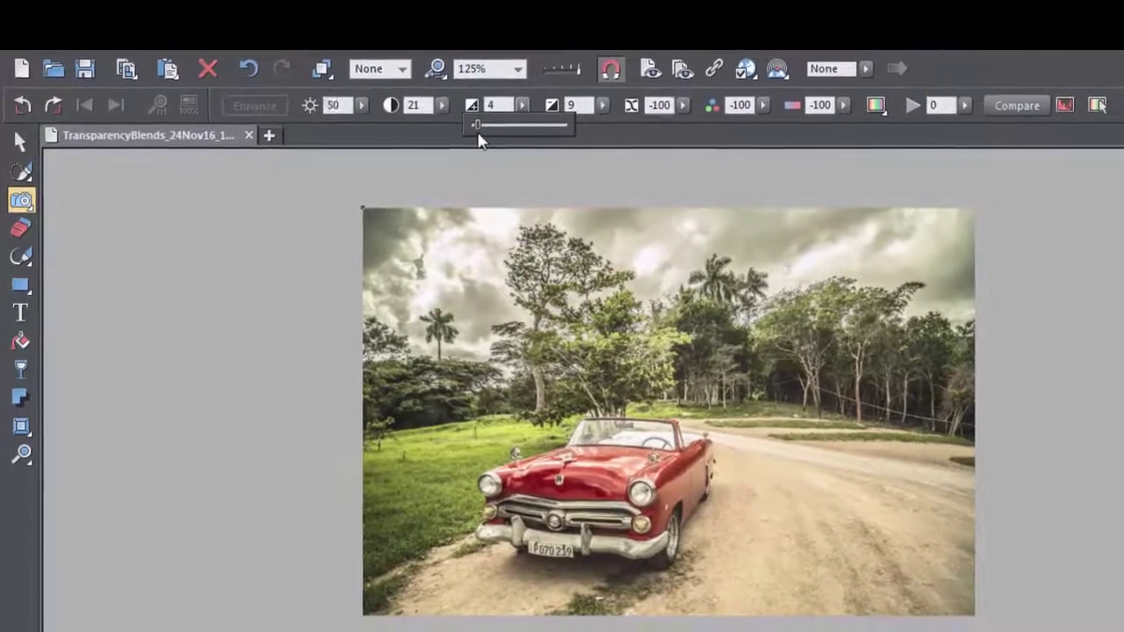
pyautogui.click(683, 105)
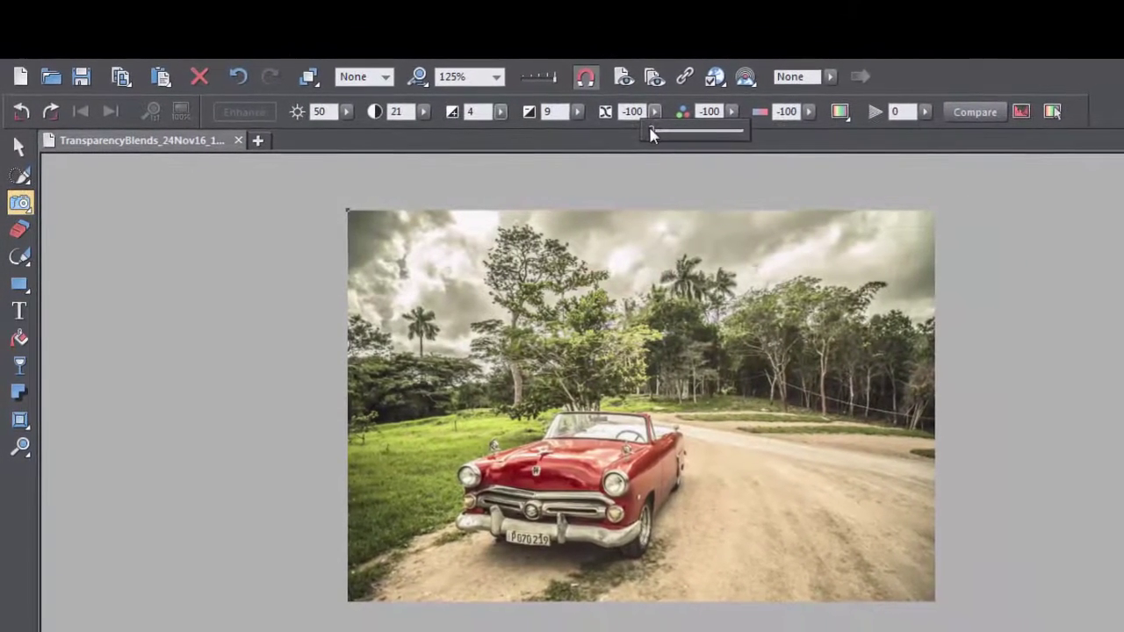
pyautogui.moveTo(650, 133); pyautogui.dragTo(752, 142)
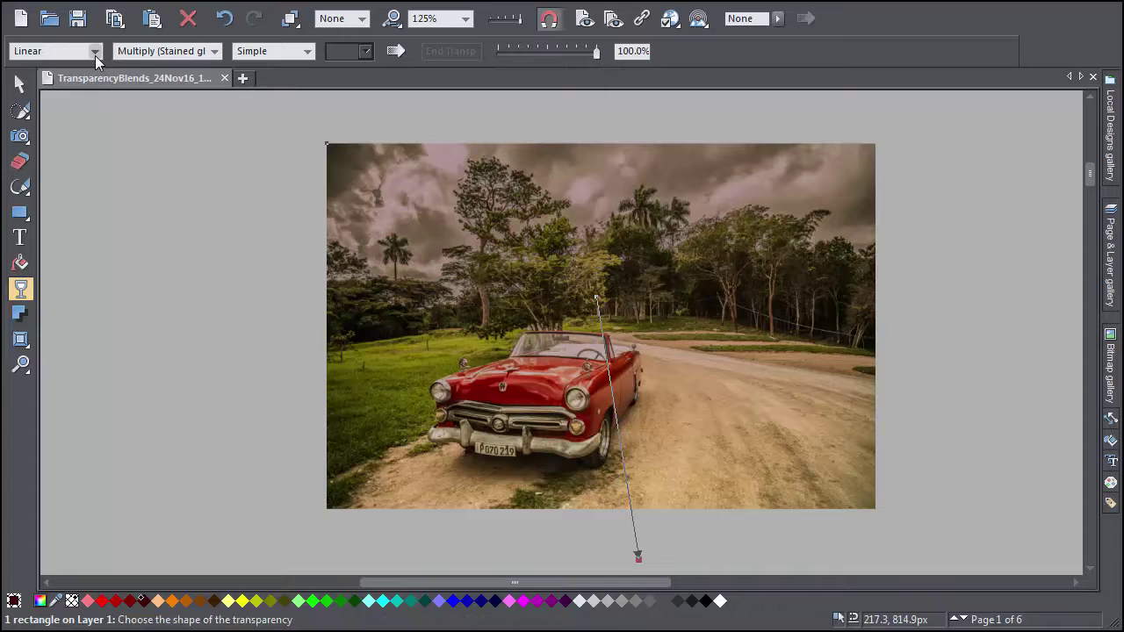
# Keep the Linear shape and stretch the gradient from the car's headlight up to the treetops.
pyautogui.click(95, 54)
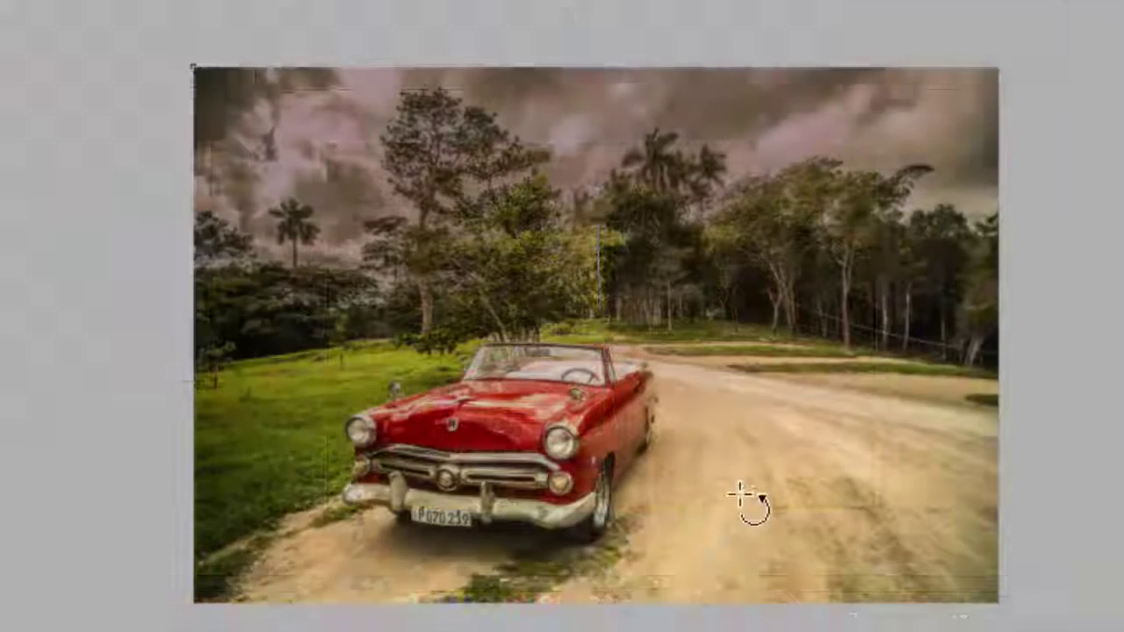
pyautogui.moveTo(742, 498)
pyautogui.mouseDown()
pyautogui.moveTo(884, 409)
pyautogui.moveTo(620, 514)
pyautogui.moveTo(585, 471)
pyautogui.moveTo(584, 434)
pyautogui.moveTo(570, 503)
pyautogui.mouseUp()
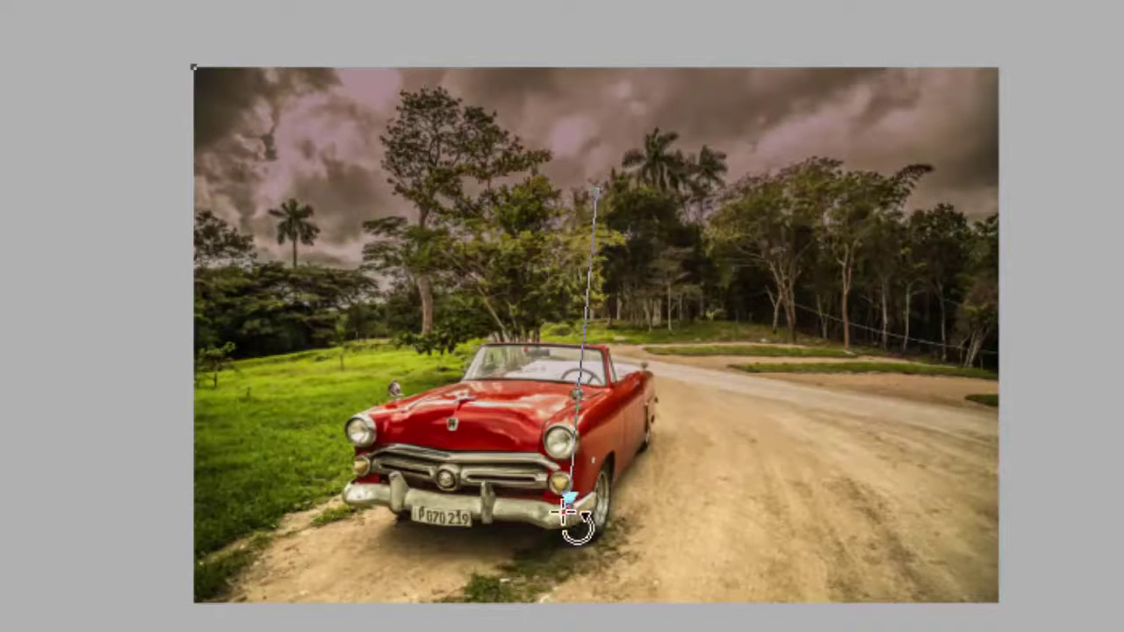
pyautogui.moveTo(600, 185)
pyautogui.mouseDown()
pyautogui.moveTo(617, 150)
pyautogui.moveTo(606, 180)
pyautogui.moveTo(601, 172)
pyautogui.mouseUp()
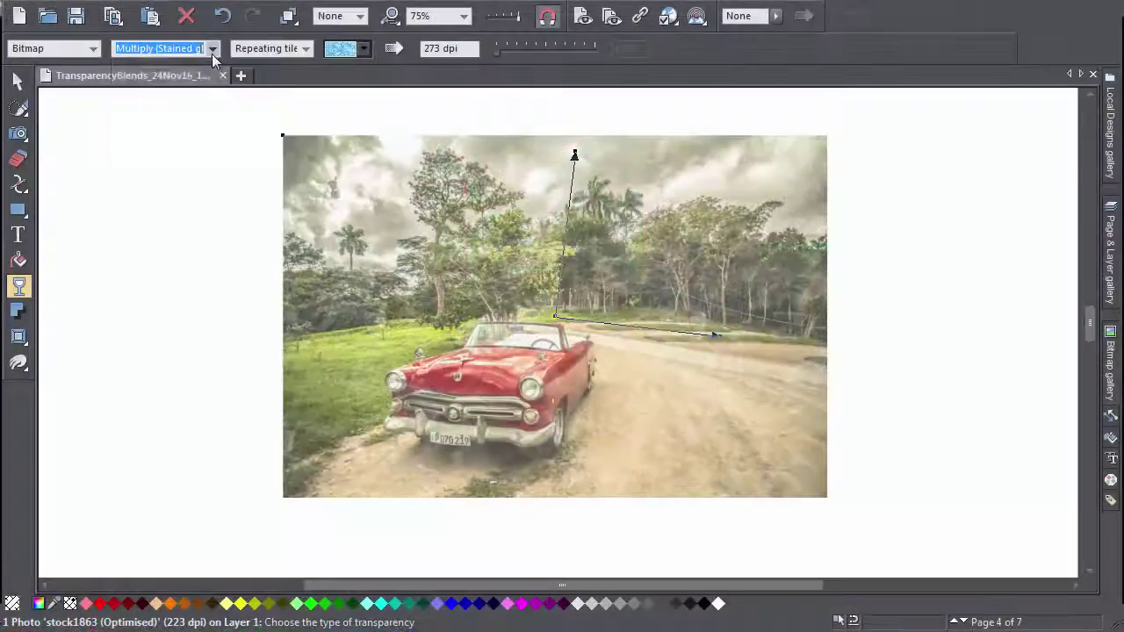
# Keep Multiply (Stained glass) blending with Repeating tile, and browse the bitmap texture list.
pyautogui.click(212, 54)
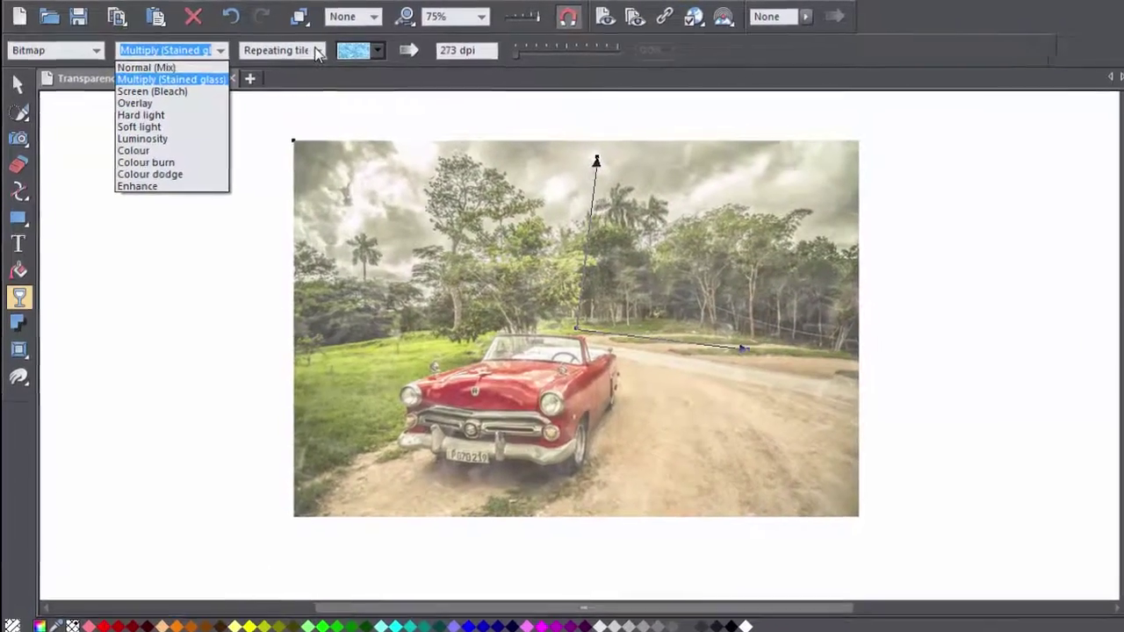
pyautogui.click(165, 77)
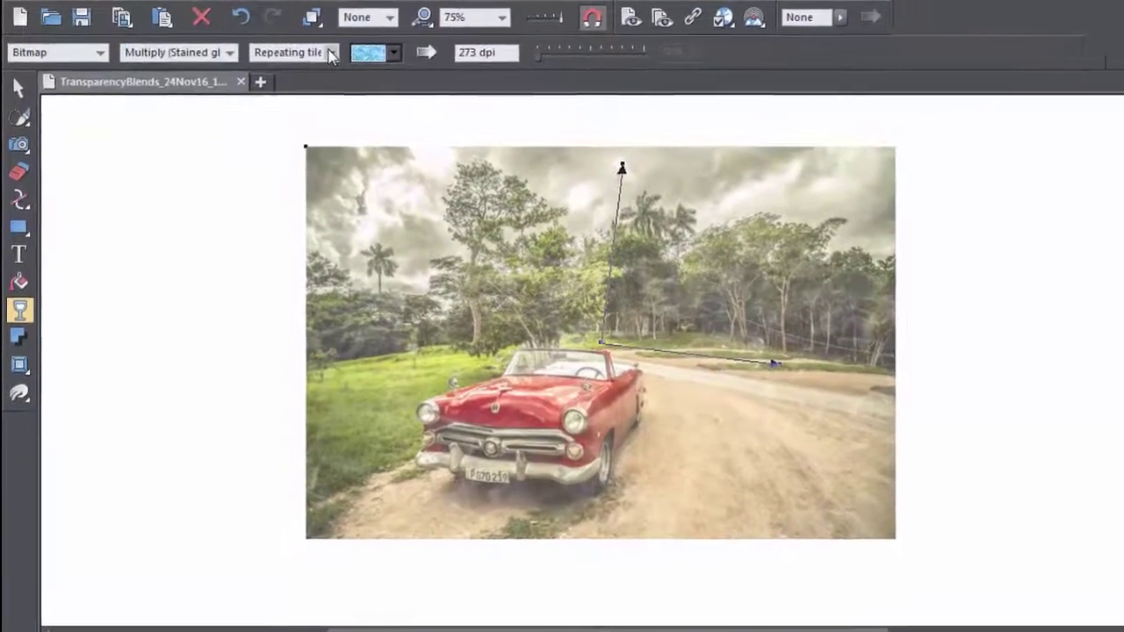
pyautogui.click(305, 51)
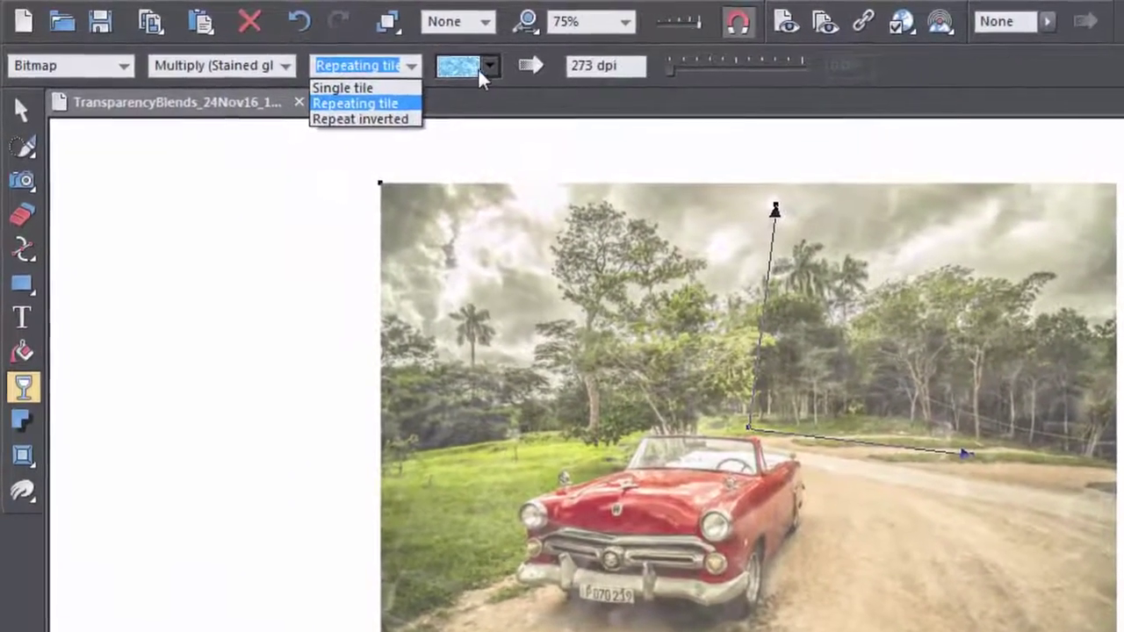
pyautogui.click(489, 67)
pyautogui.click(492, 65)
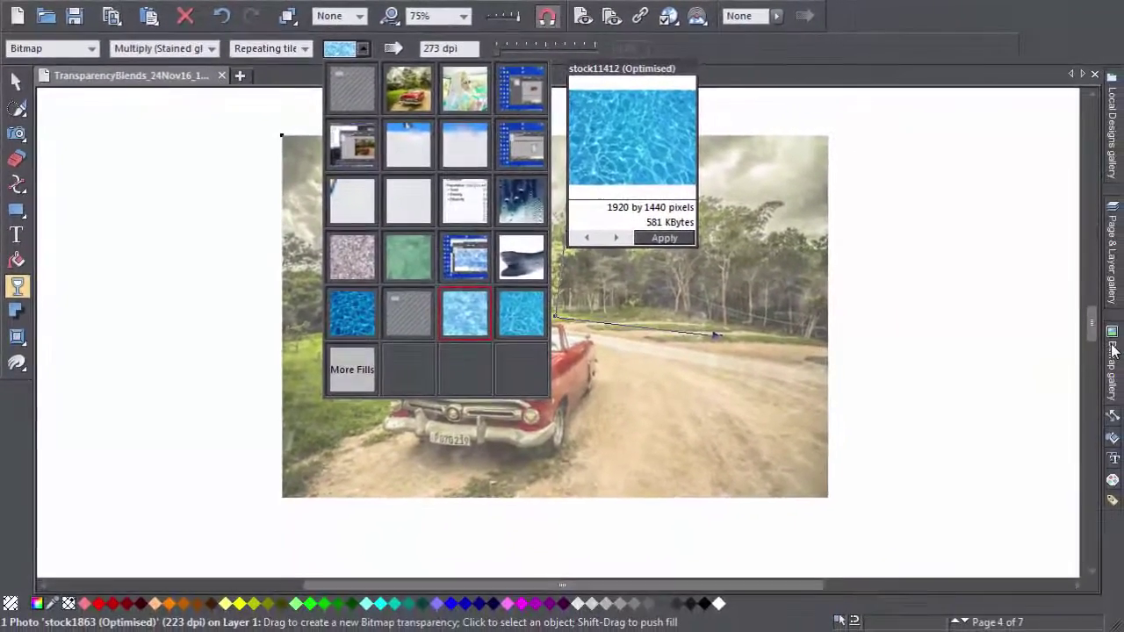
# Open the Bitmap gallery, then bring up the Profile dialog and move it aside.
pyautogui.click(1113, 349)
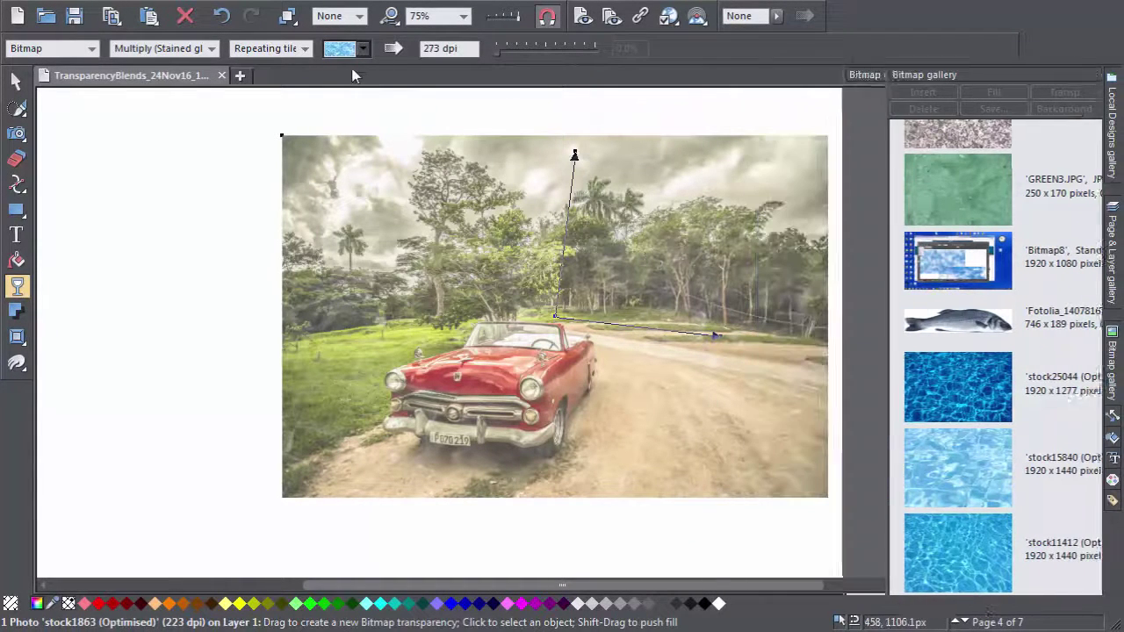
pyautogui.click(362, 48)
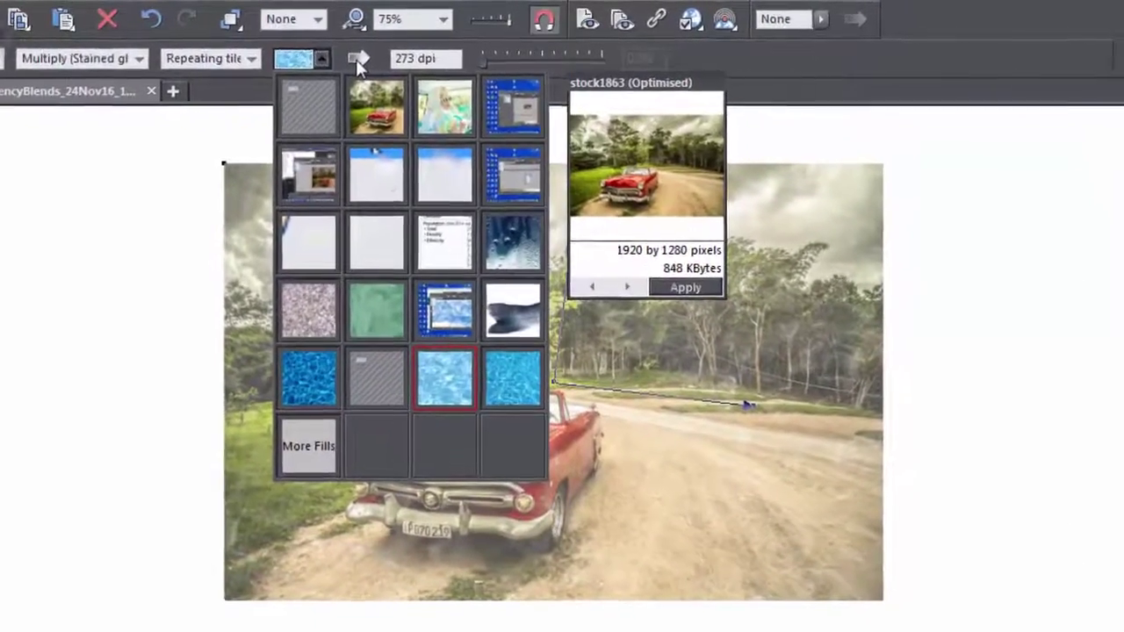
pyautogui.click(382, 51)
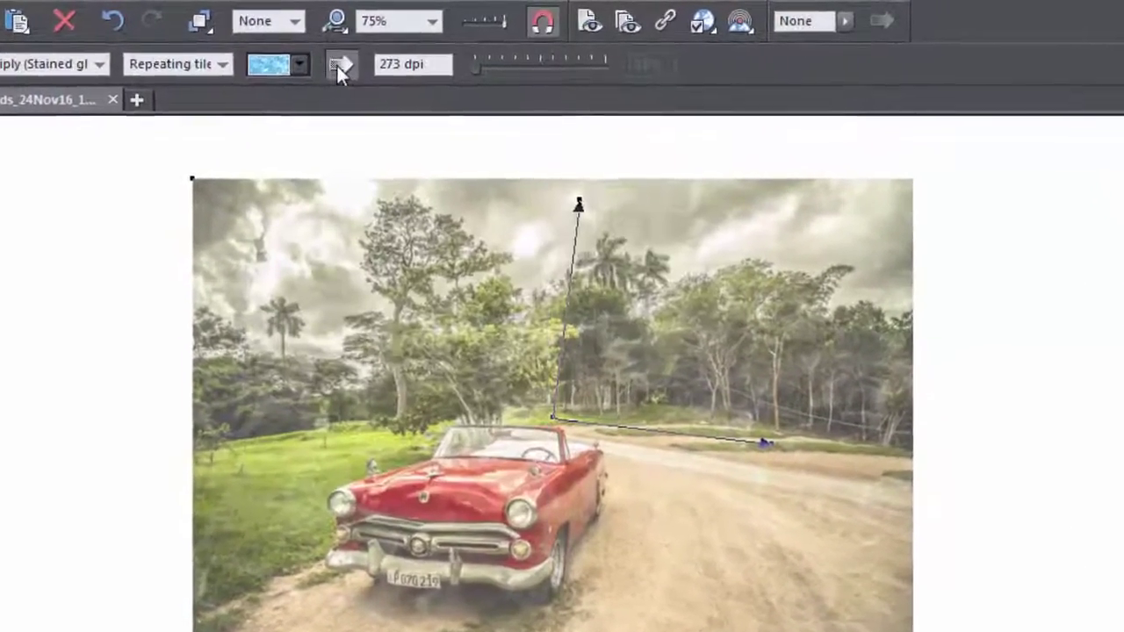
pyautogui.click(348, 63)
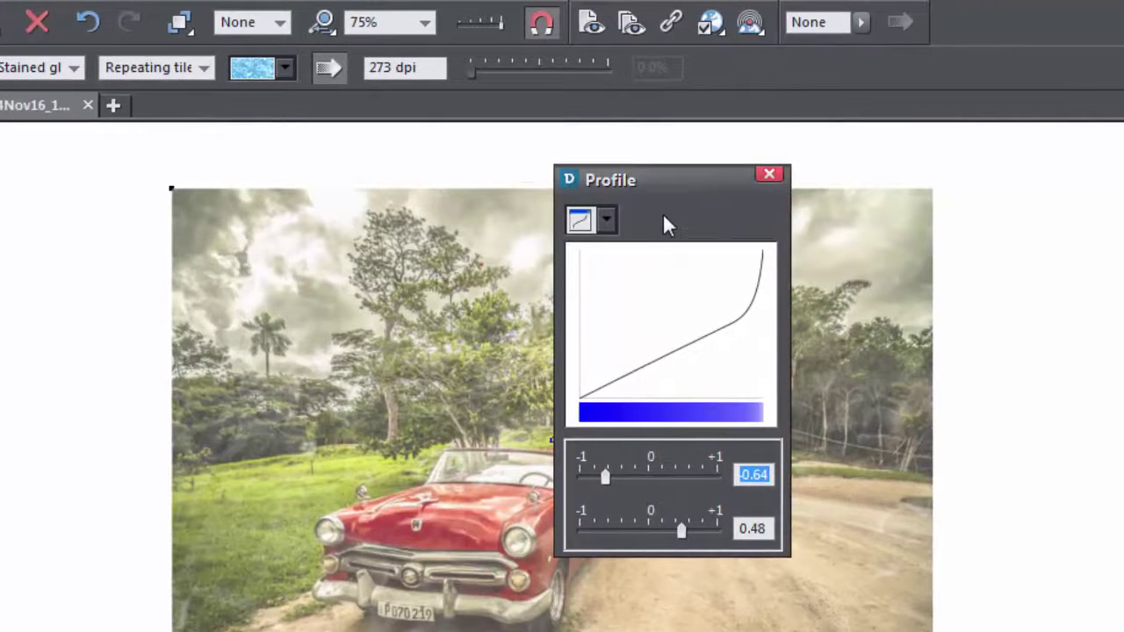
pyautogui.moveTo(661, 184); pyautogui.dragTo(224, 198)
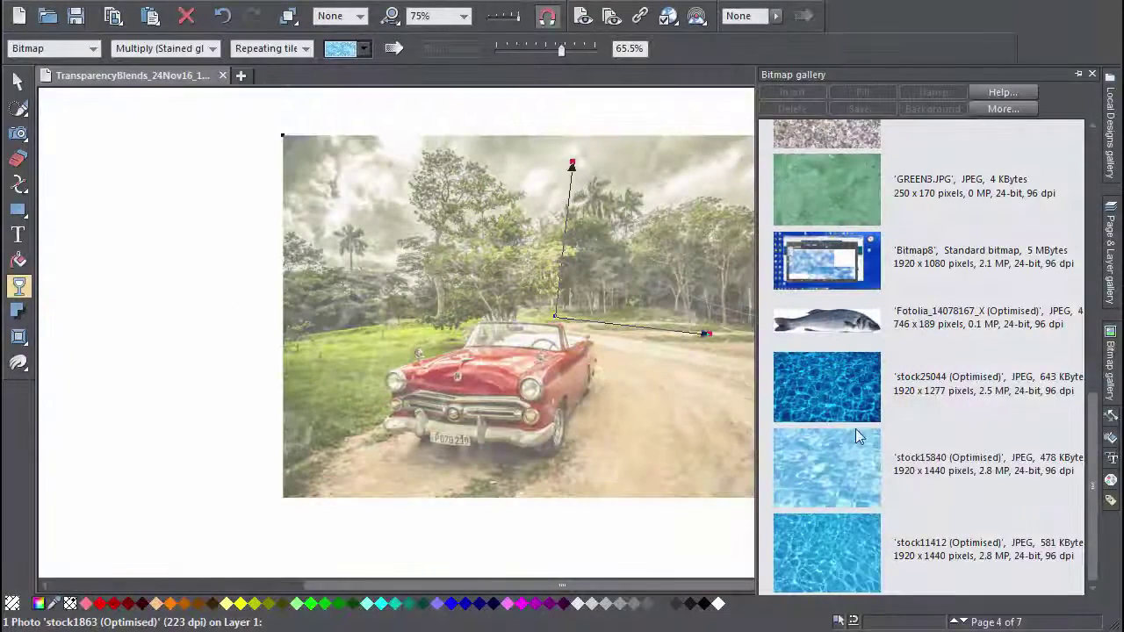
# Apply the stock15840 water texture as the photo's transparency and raise its end to 66.5%.
pyautogui.click(846, 434)
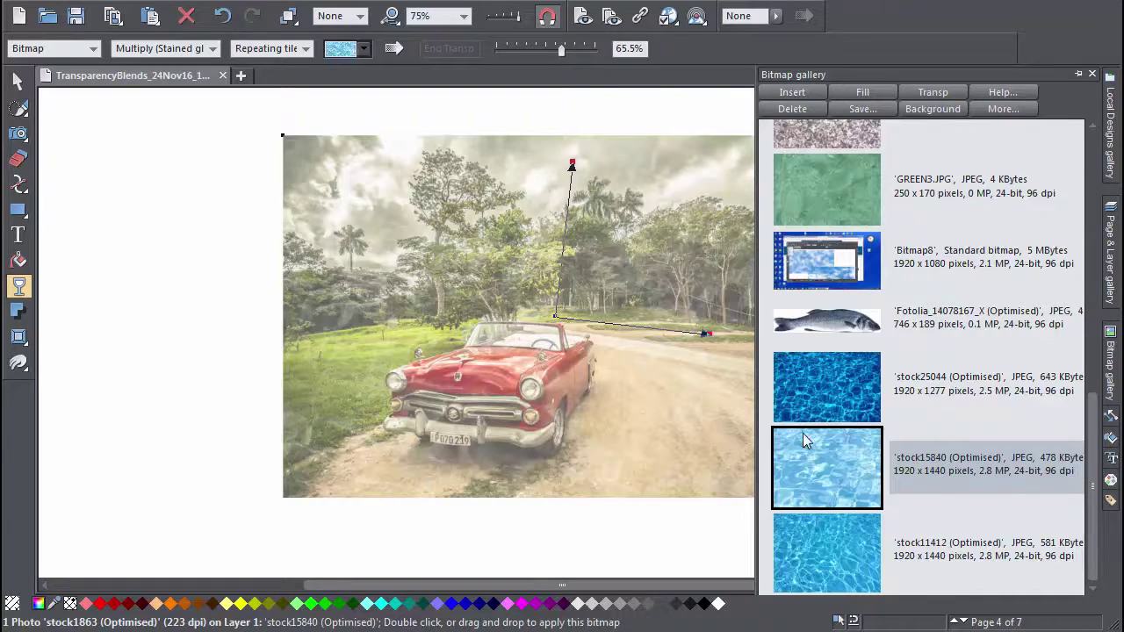
pyautogui.moveTo(805, 441); pyautogui.dragTo(698, 434)
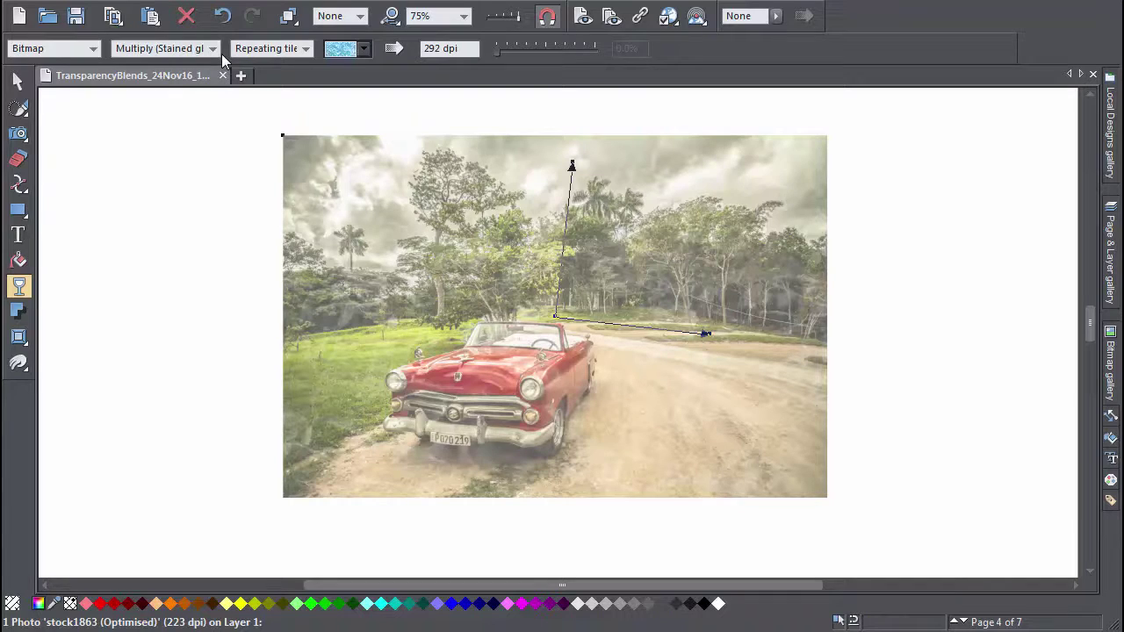
pyautogui.click(571, 166)
pyautogui.click(564, 54)
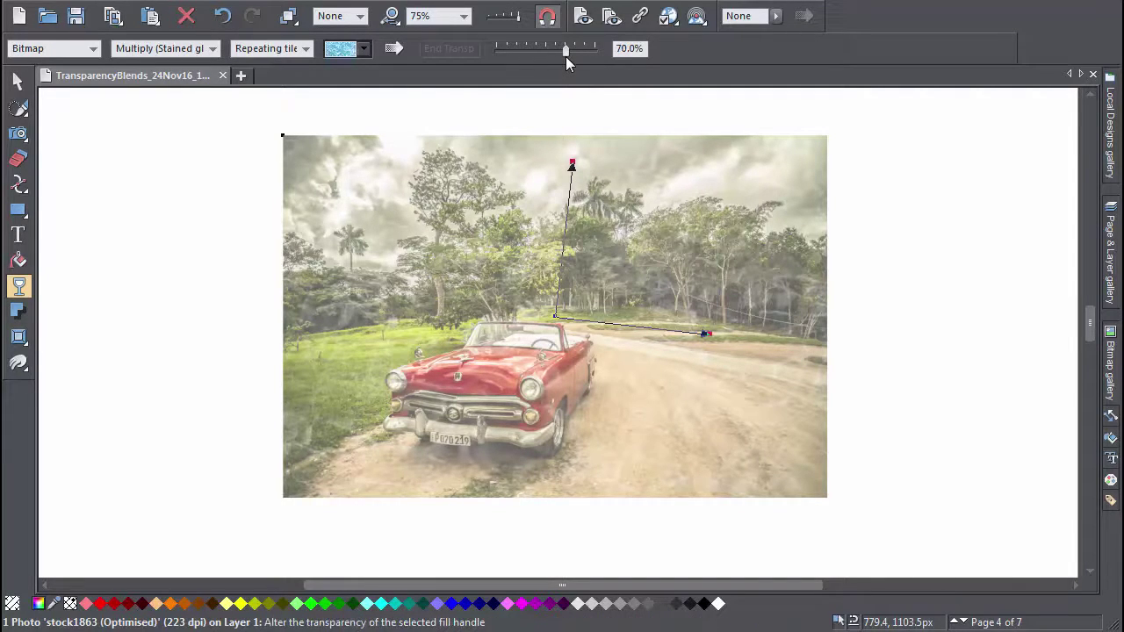
pyautogui.click(394, 49)
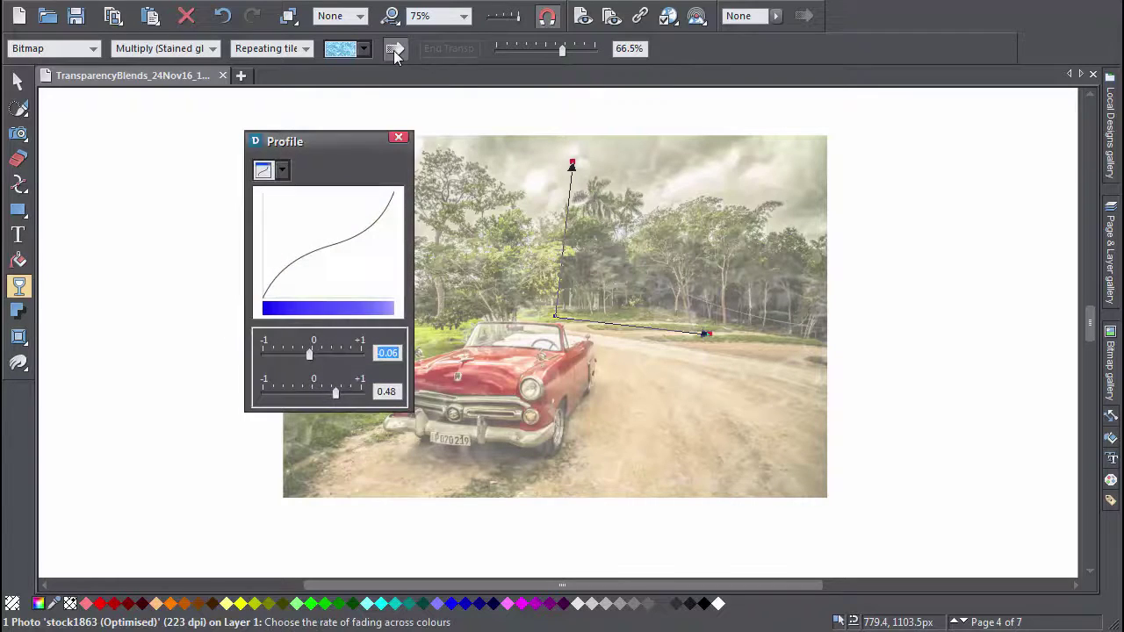
pyautogui.click(397, 50)
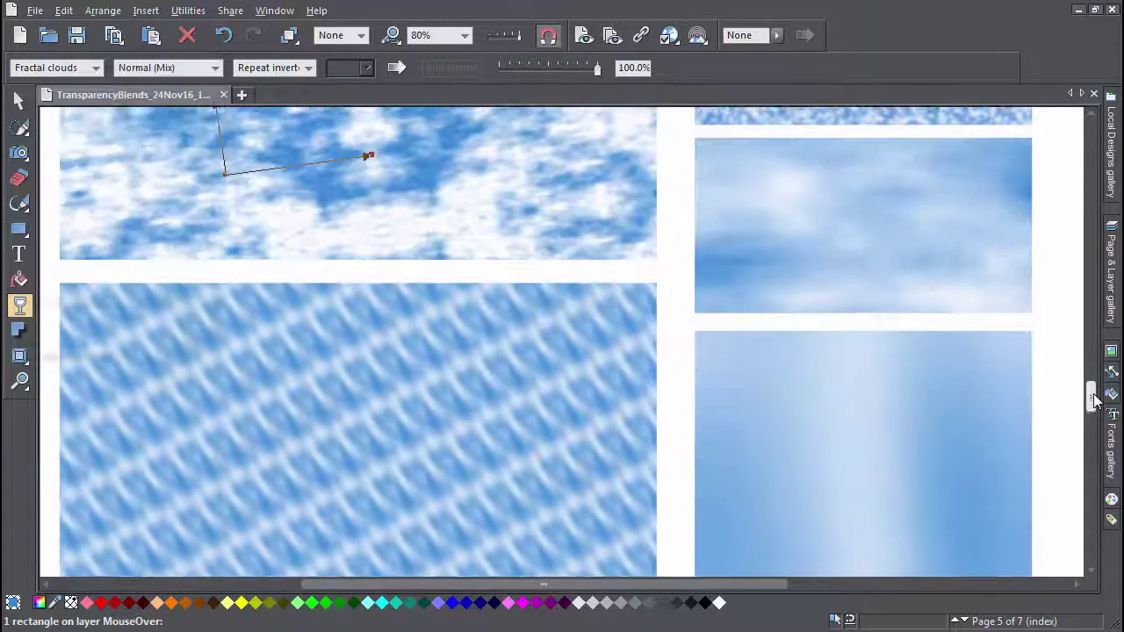
# Drag the fractal clouds origin up-left, then its arrow handle to rotate and rescale the pattern.
pyautogui.moveTo(1093, 400); pyautogui.dragTo(1089, 391)
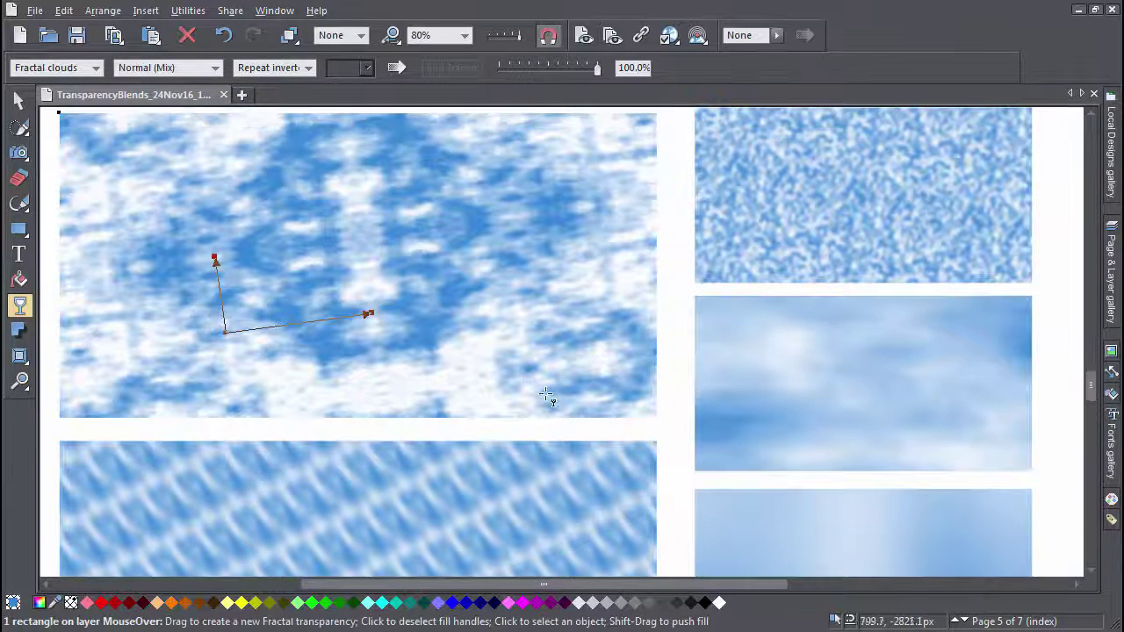
pyautogui.moveTo(226, 332); pyautogui.dragTo(321, 296)
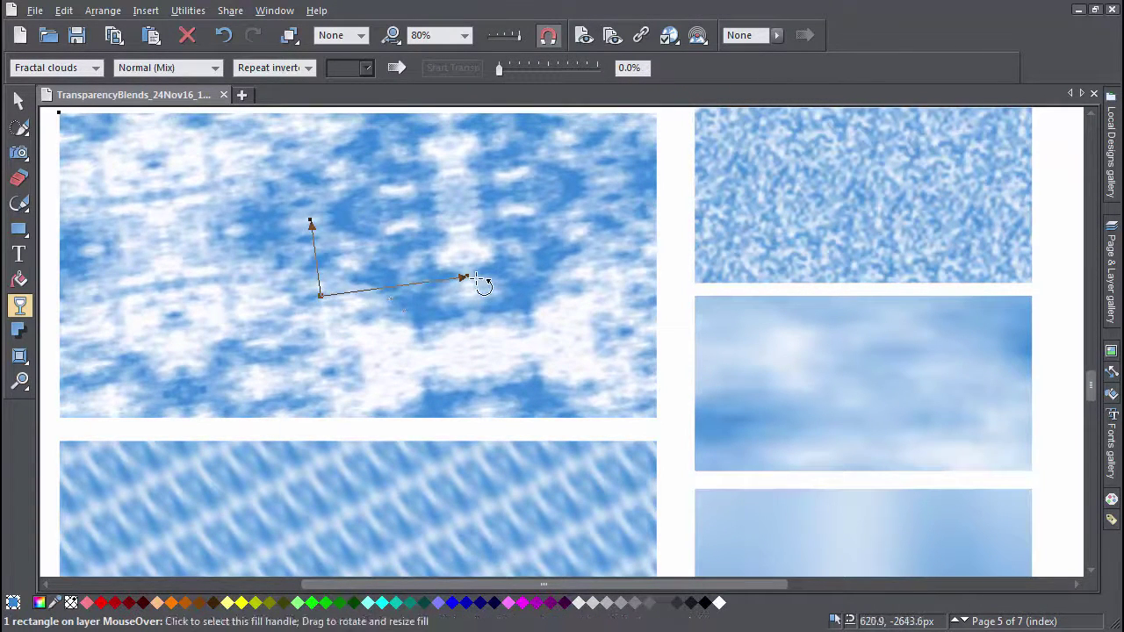
pyautogui.moveTo(475, 279)
pyautogui.mouseDown()
pyautogui.moveTo(571, 255)
pyautogui.moveTo(469, 273)
pyautogui.mouseUp()
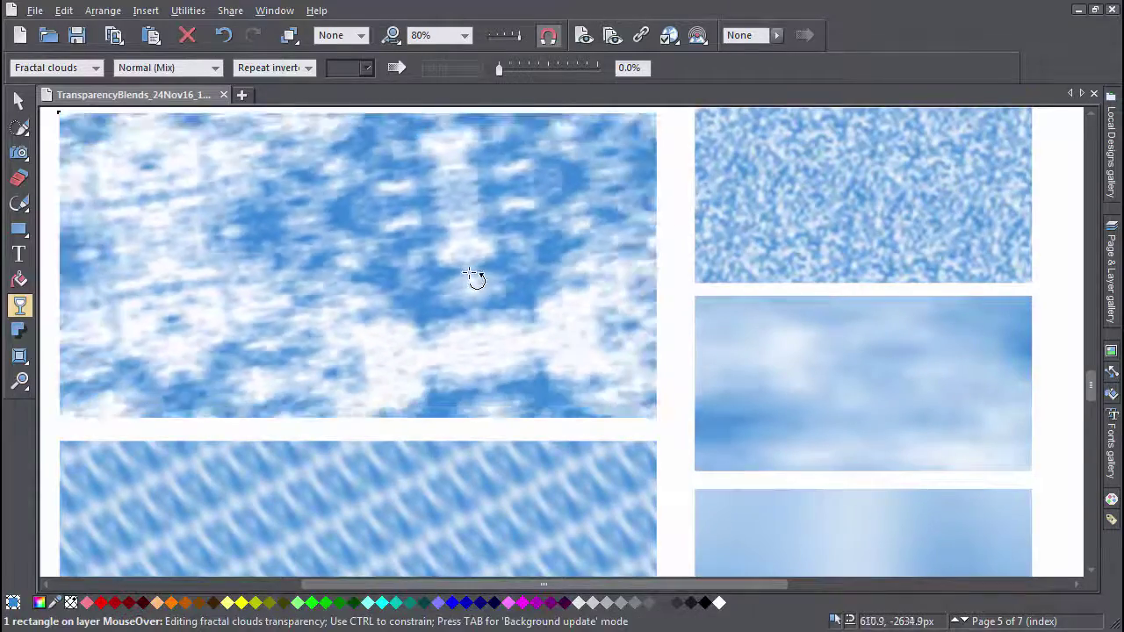